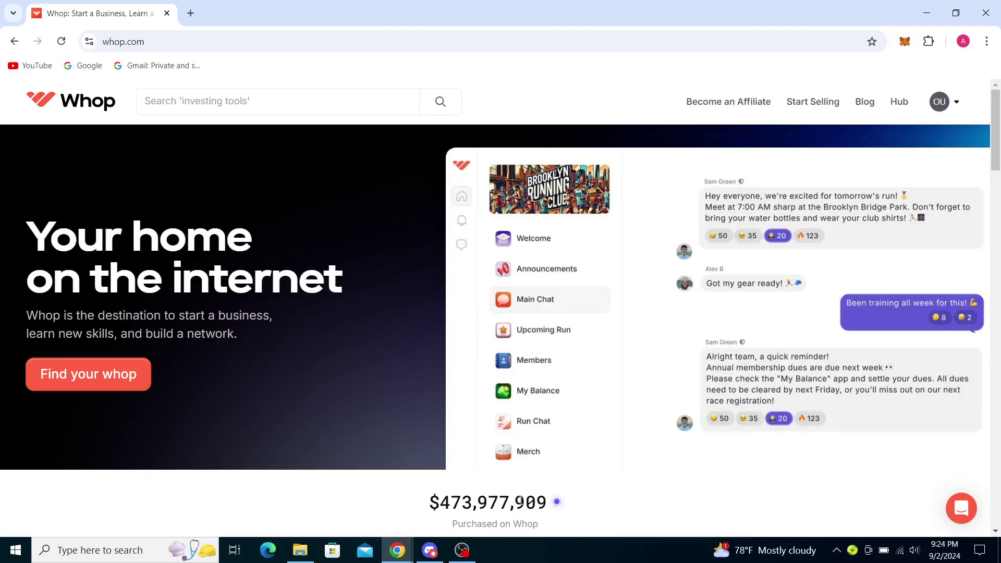
Step: Open a new Chrome tab to search for 'whop'
{"action": "left_click", "coordinate": [191, 13]}
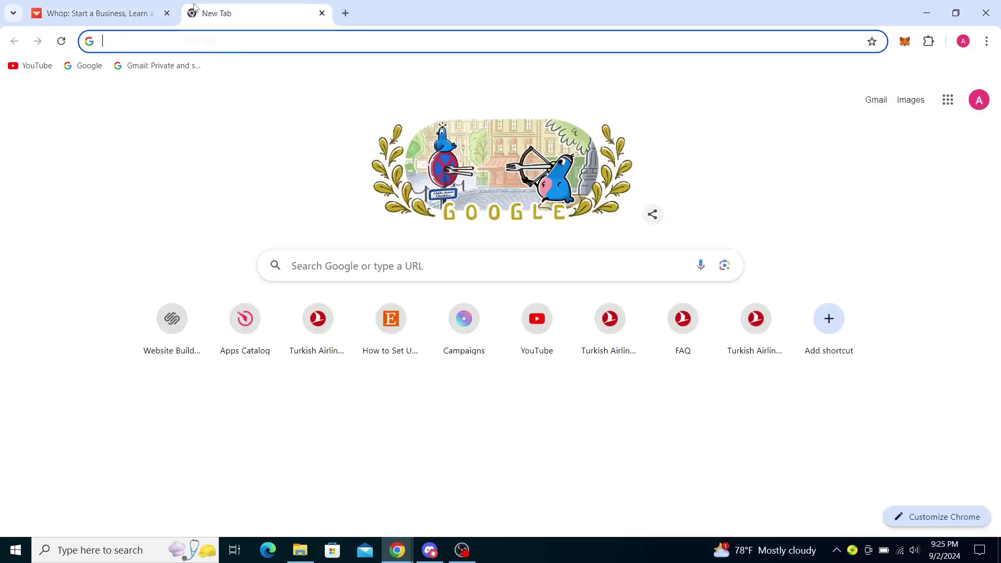
{"action": "type", "text": "whop"}
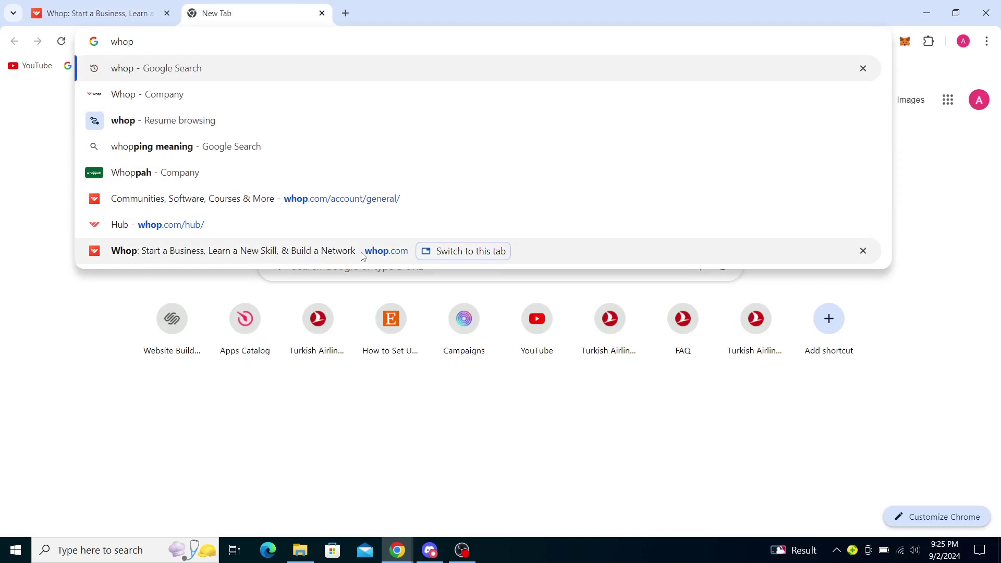
Step: Close the new tab and go to Whop's Become an Affiliate page
{"action": "left_click", "coordinate": [322, 14]}
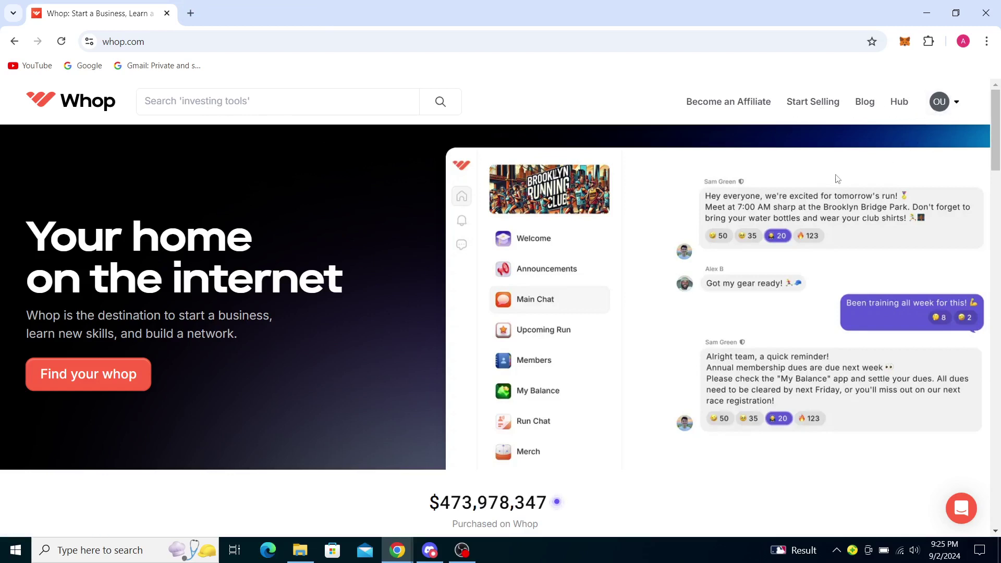
{"action": "left_click", "coordinate": [723, 103]}
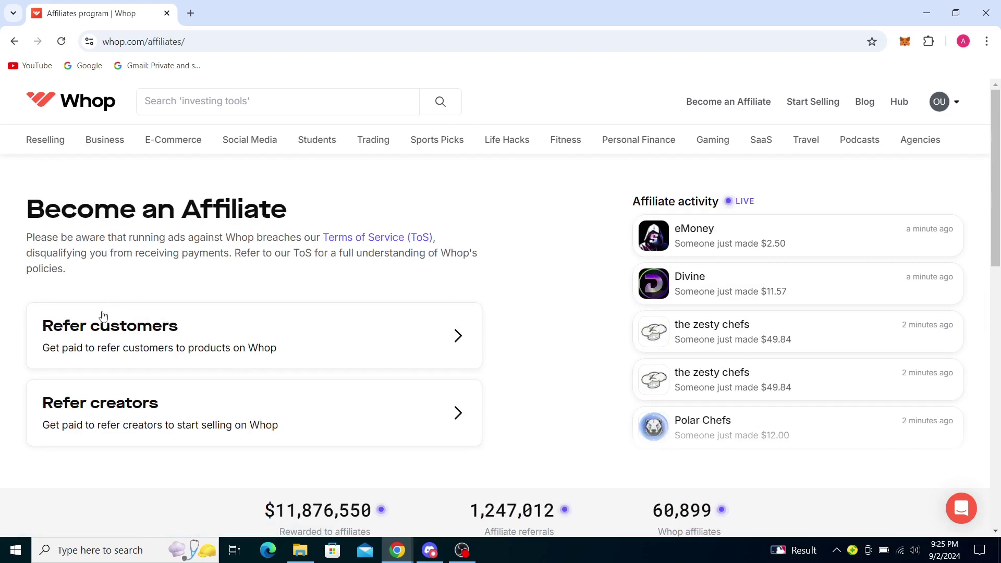
{"action": "left_click", "coordinate": [197, 336]}
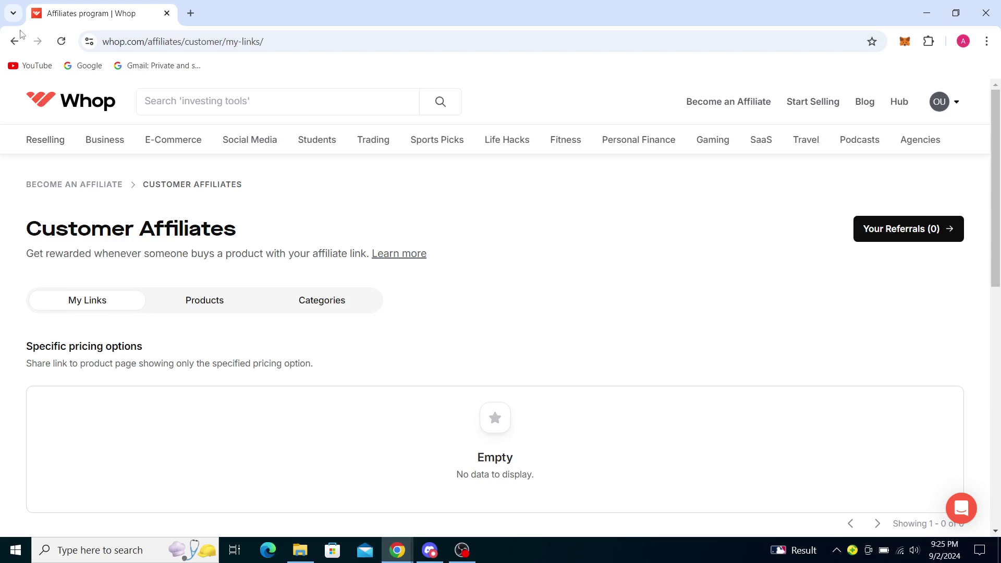
{"action": "left_click", "coordinate": [14, 42]}
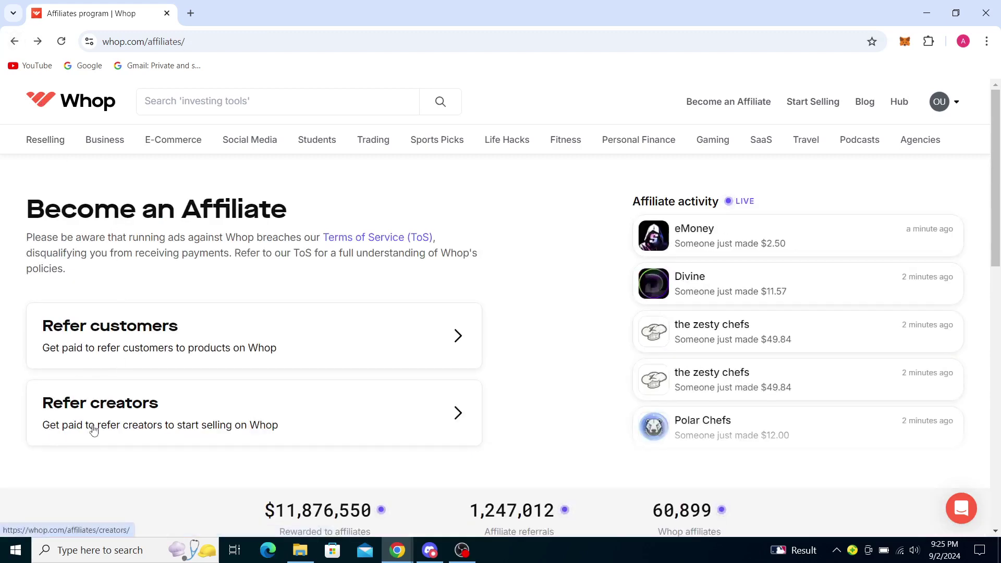
Step: Open the 'Refer creators' program to view referral totals and the affiliate link
{"action": "left_click", "coordinate": [248, 404]}
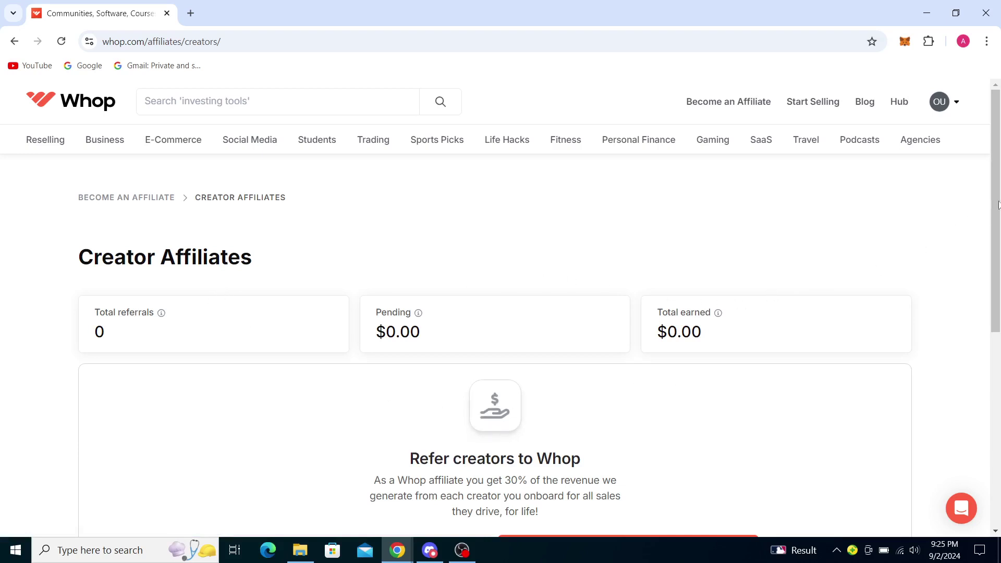
{"action": "left_click_drag", "start_coordinate": [998, 205], "coordinate": [998, 291]}
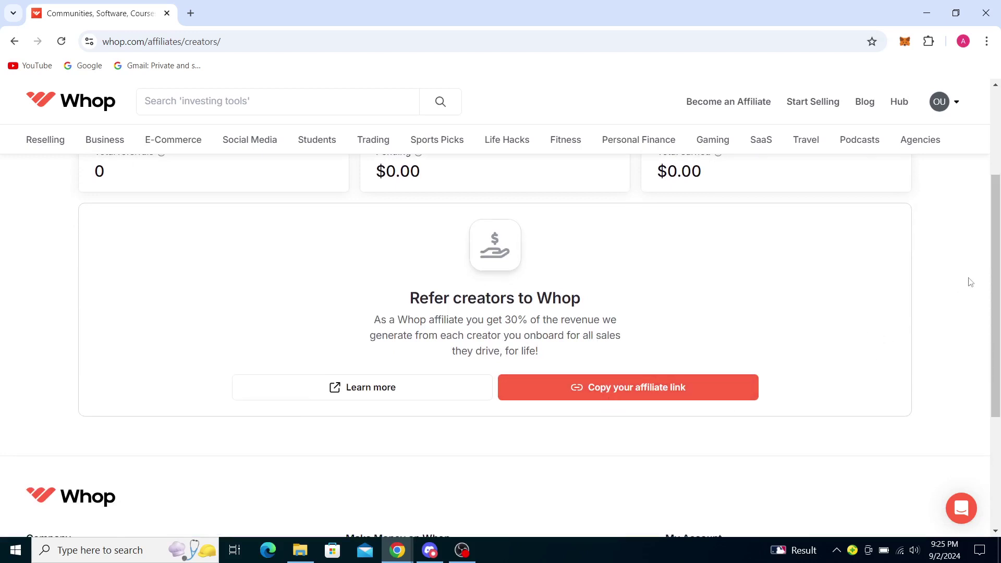
{"action": "mouse_move", "coordinate": [999, 283]}
{"action": "left_mouse_down"}
{"action": "mouse_move", "coordinate": [998, 310]}
{"action": "mouse_move", "coordinate": [999, 197]}
{"action": "left_mouse_up"}
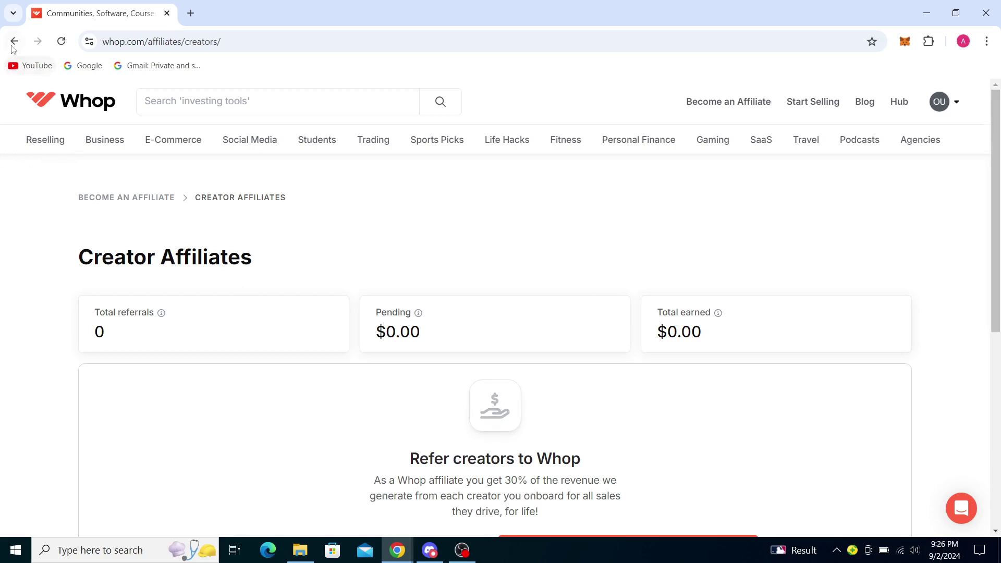
Step: Go back to Become an Affiliate, review its stats, then return to Whop home
{"action": "left_click", "coordinate": [14, 41]}
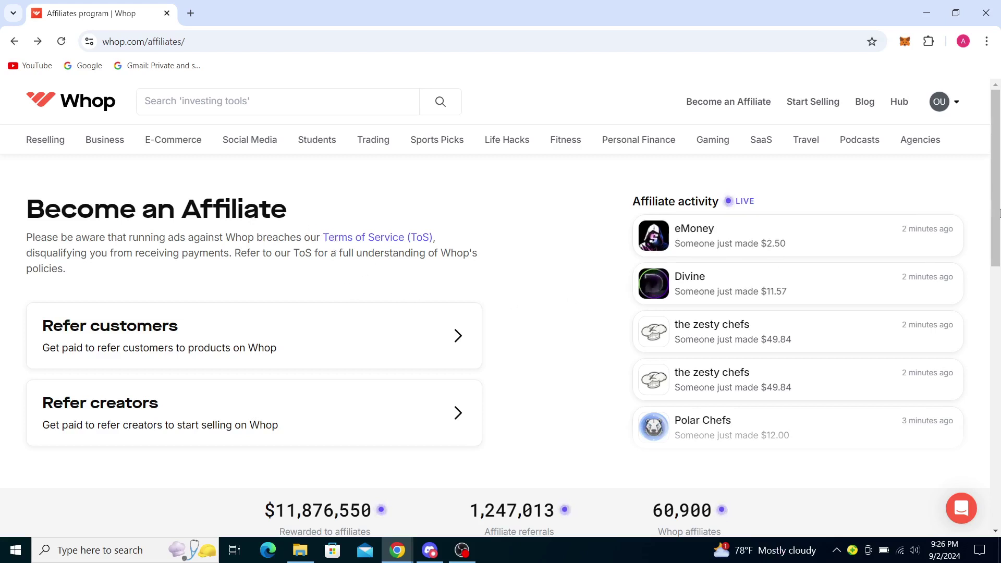
{"action": "mouse_move", "coordinate": [999, 213]}
{"action": "left_mouse_down"}
{"action": "mouse_move", "coordinate": [996, 384]}
{"action": "mouse_move", "coordinate": [999, 226]}
{"action": "left_mouse_up"}
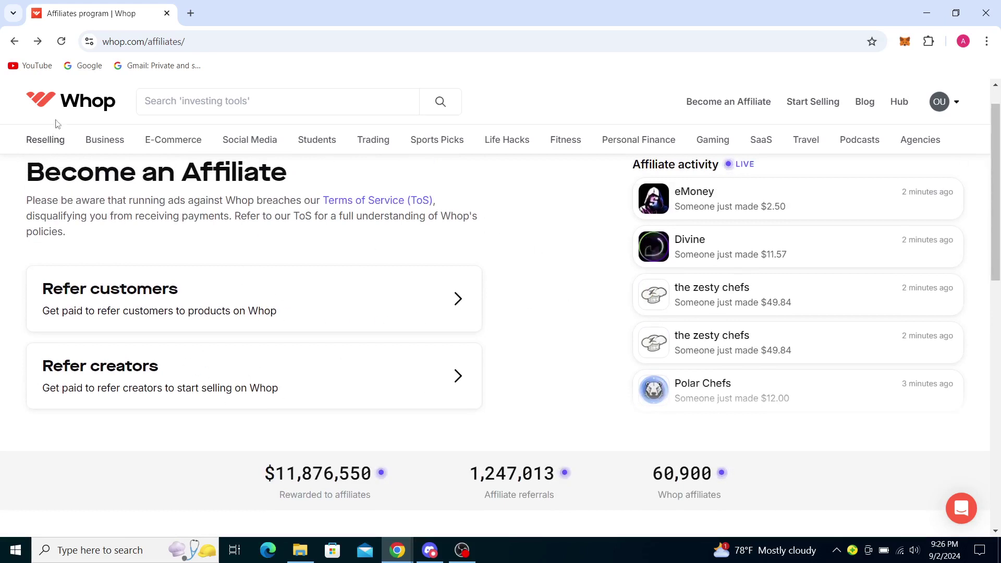
{"action": "left_click", "coordinate": [85, 104]}
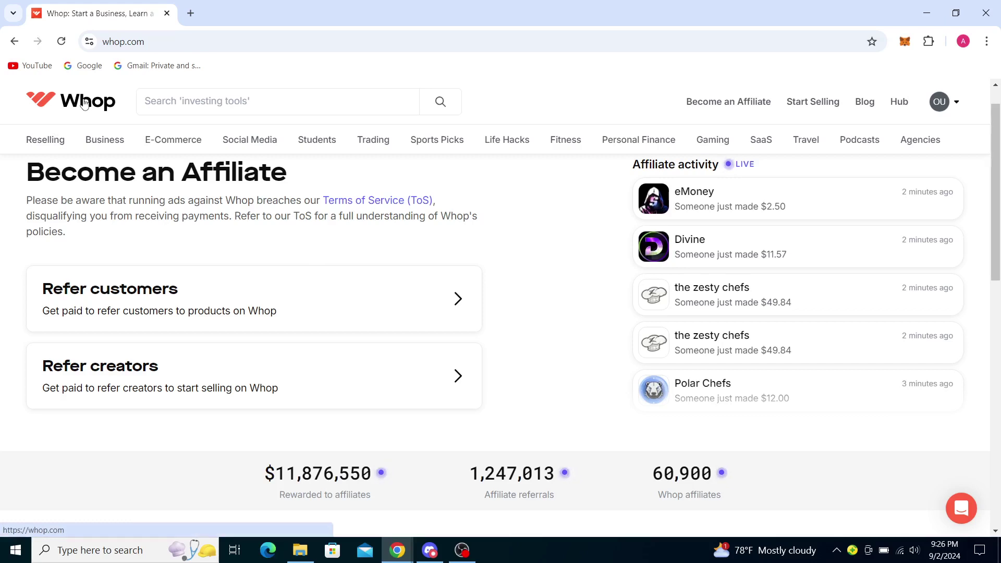